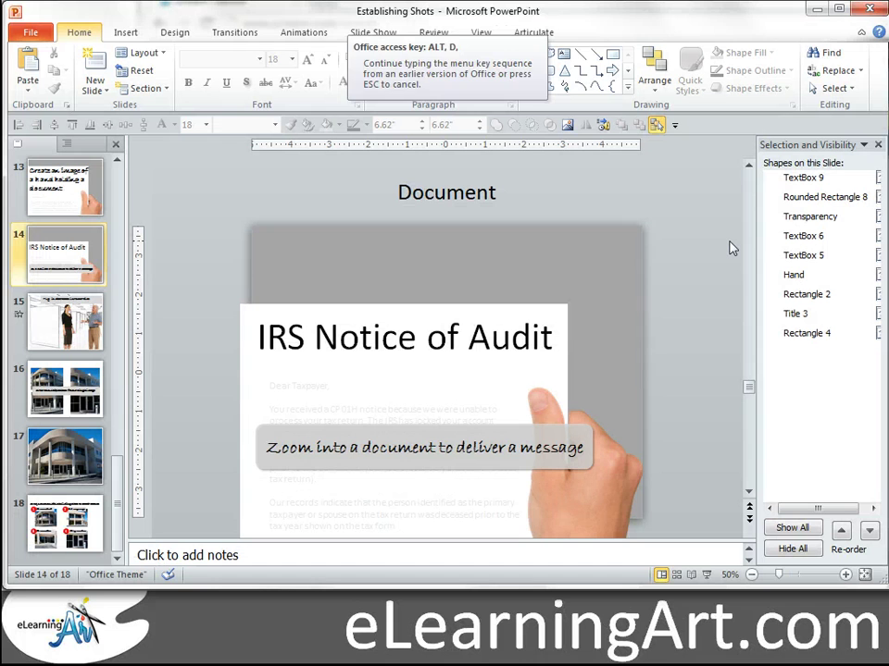
- End the slide show and return to editing slide 14, 'IRS Notice of Audit'
key(Escape)
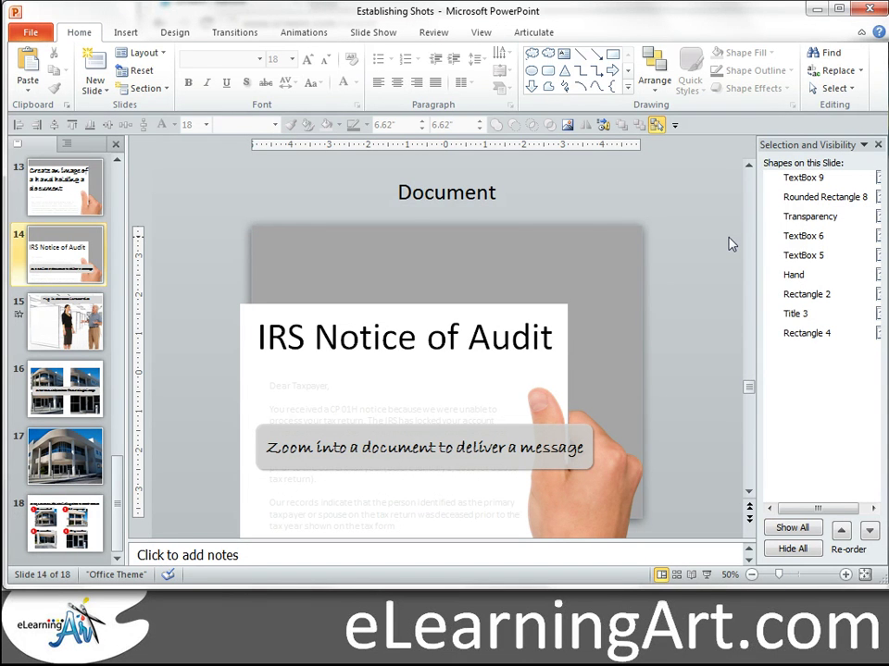
- Zoom out to 40% and drag the Hand photo up and right beside the notice letter
click(751, 575)
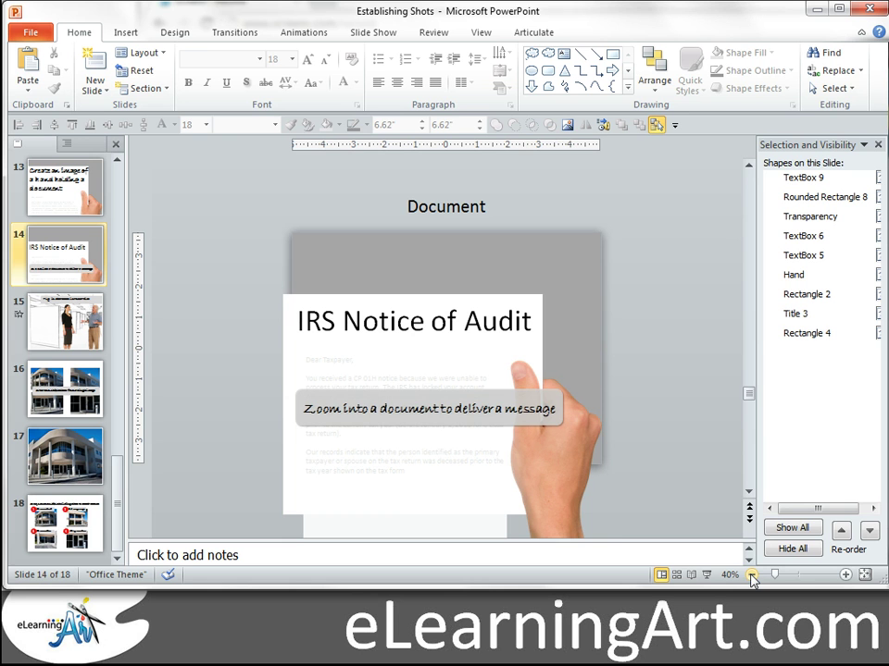
click(584, 448)
drag(573, 441, 643, 302)
click(713, 326)
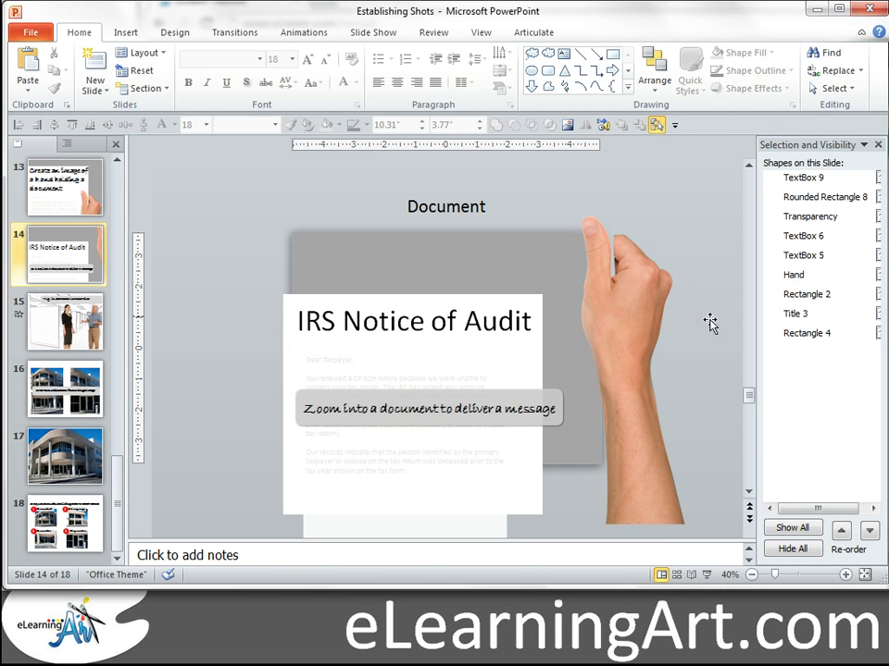
click(124, 32)
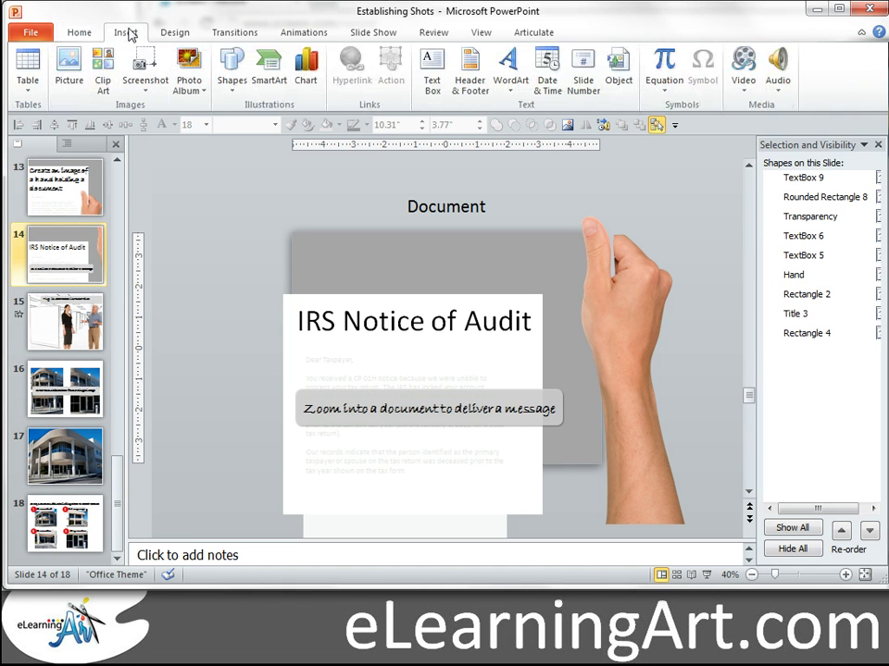
click(68, 65)
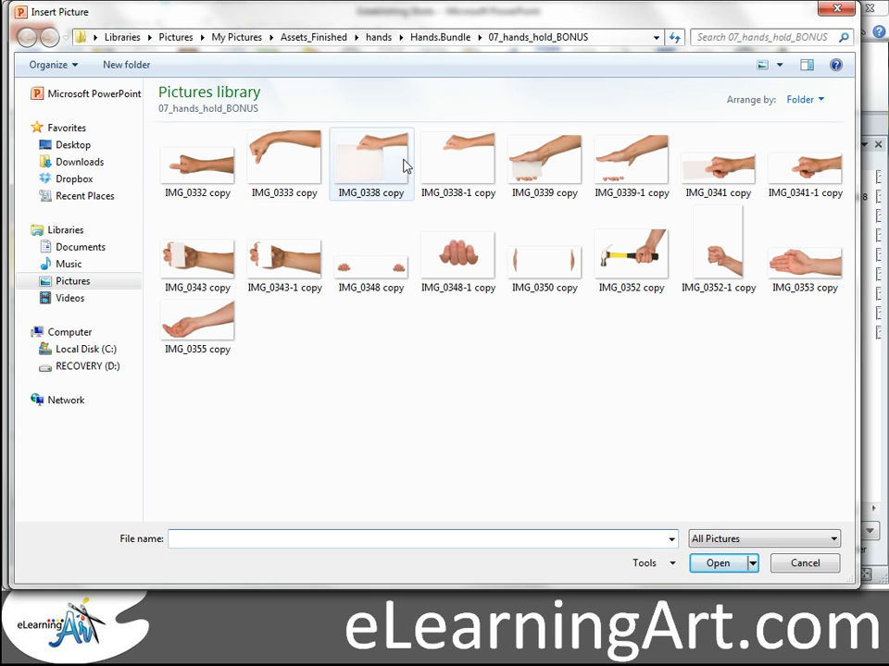
double_click(375, 168)
drag(503, 289, 424, 335)
drag(443, 264, 534, 361)
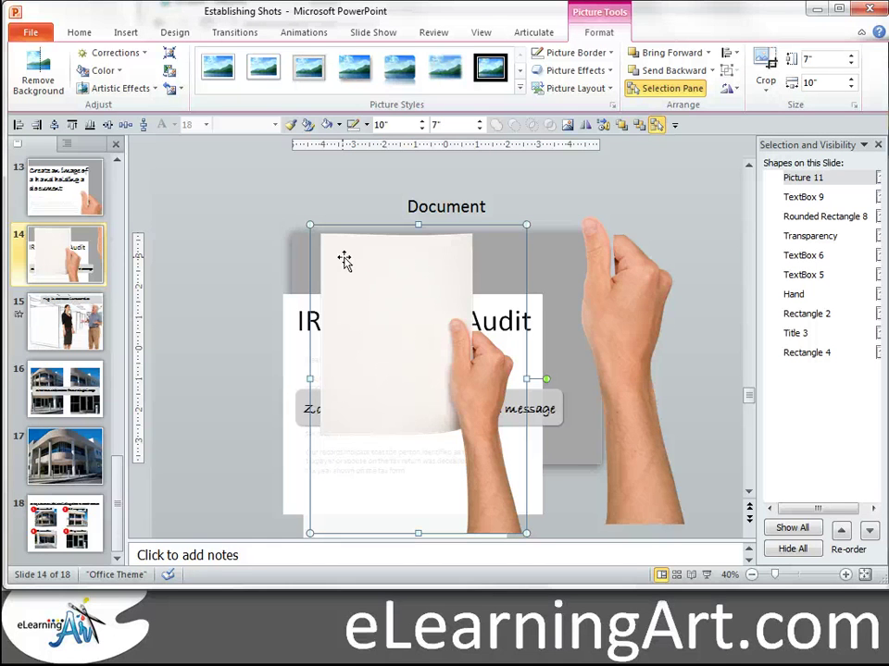
key(Delete)
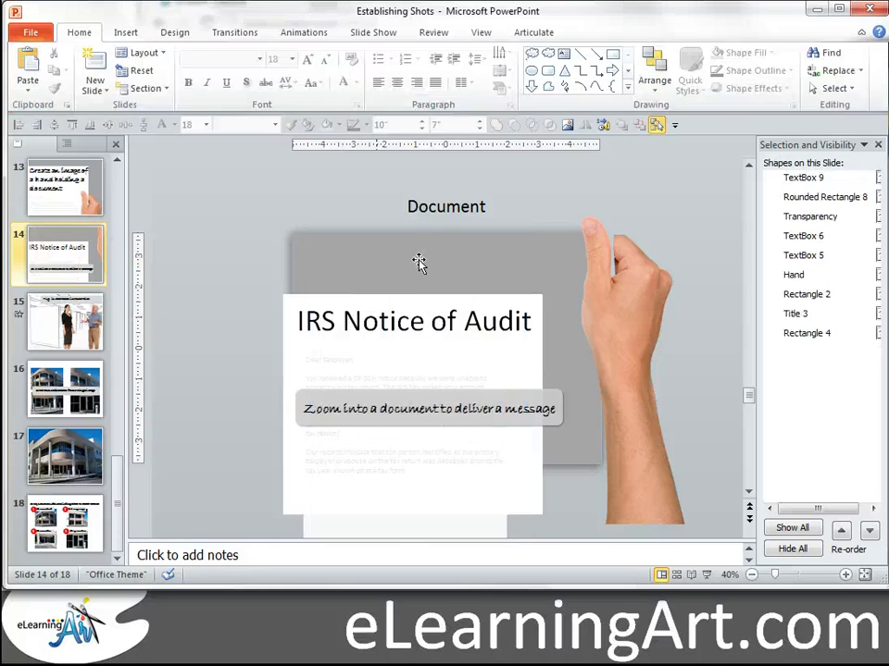
click(620, 299)
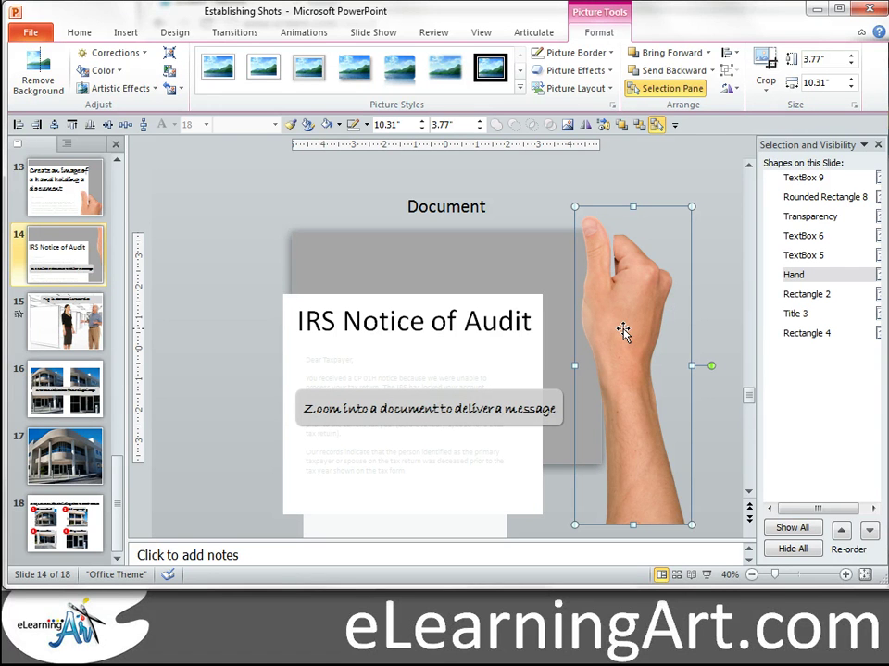
- Shift the Hand photo further right and box-select the caption banner with its text
drag(615, 333, 659, 331)
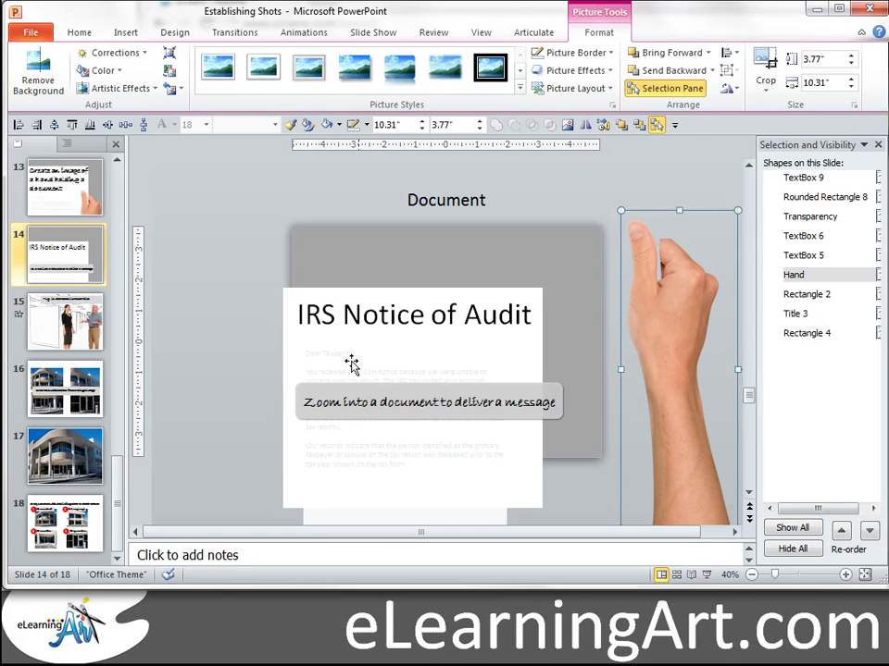
drag(253, 364, 606, 449)
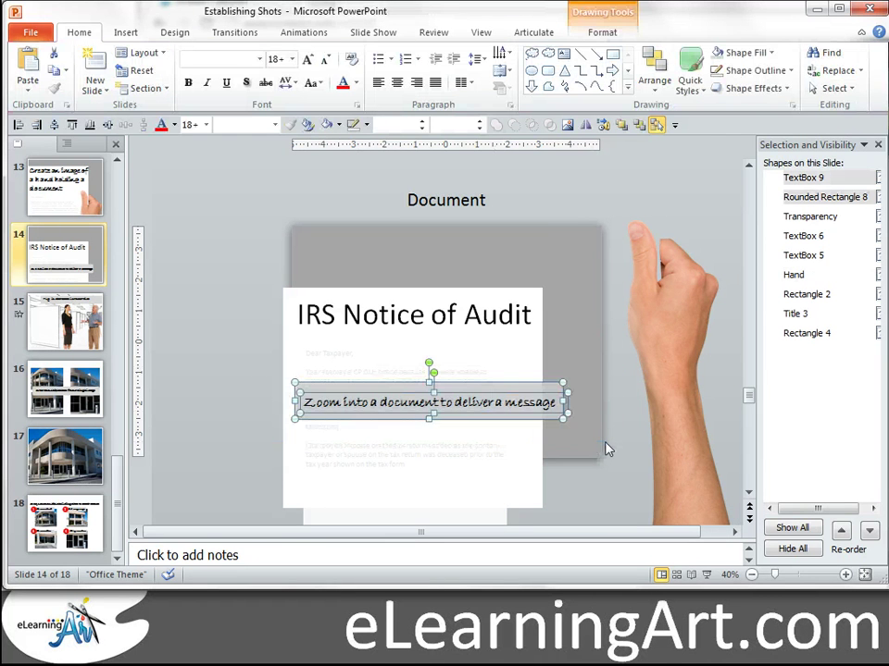
- Delete the caption banner and move the Transparency overlay to the lower right over the Hand photo
key(Delete)
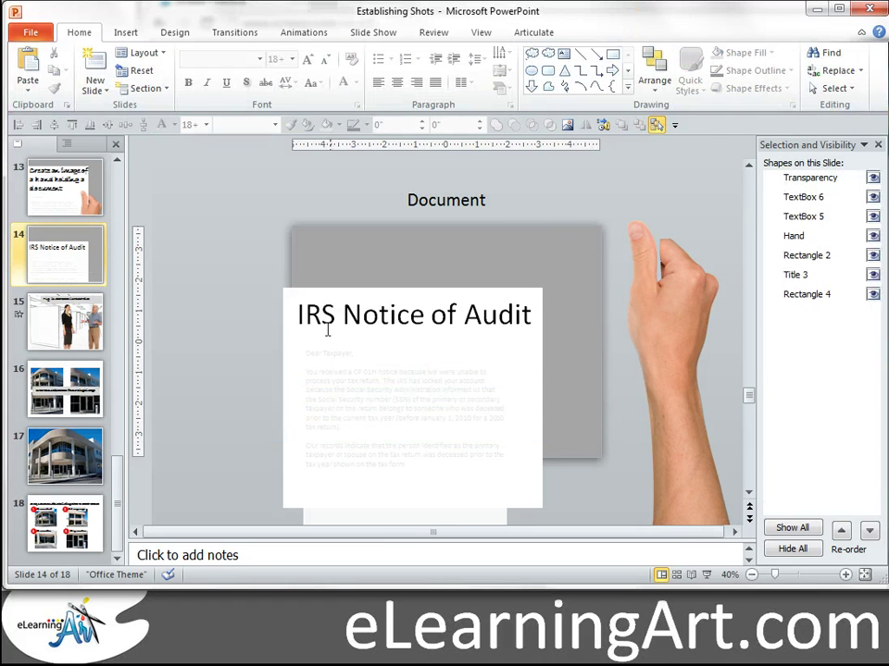
click(359, 404)
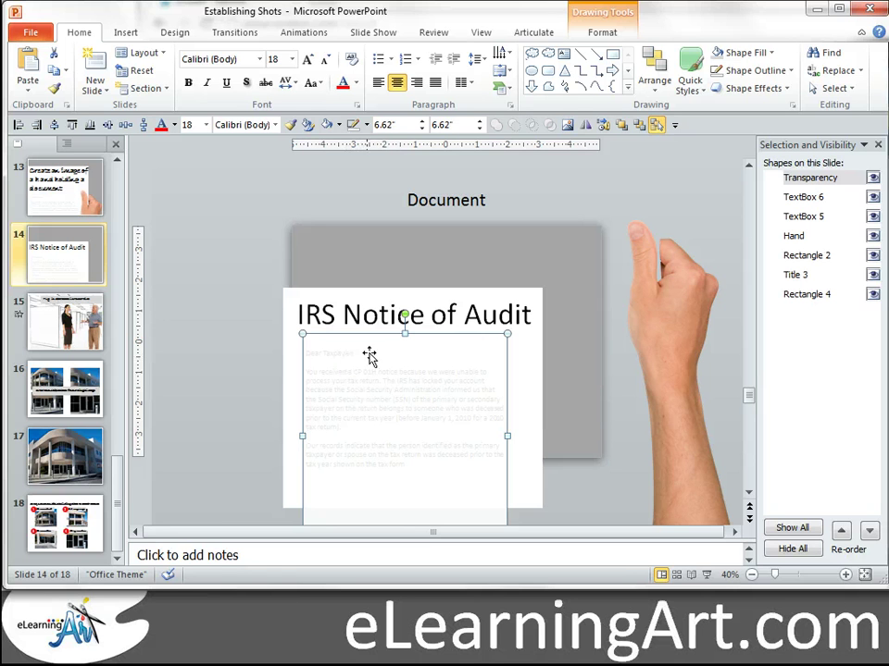
drag(359, 357, 534, 355)
drag(585, 381, 647, 452)
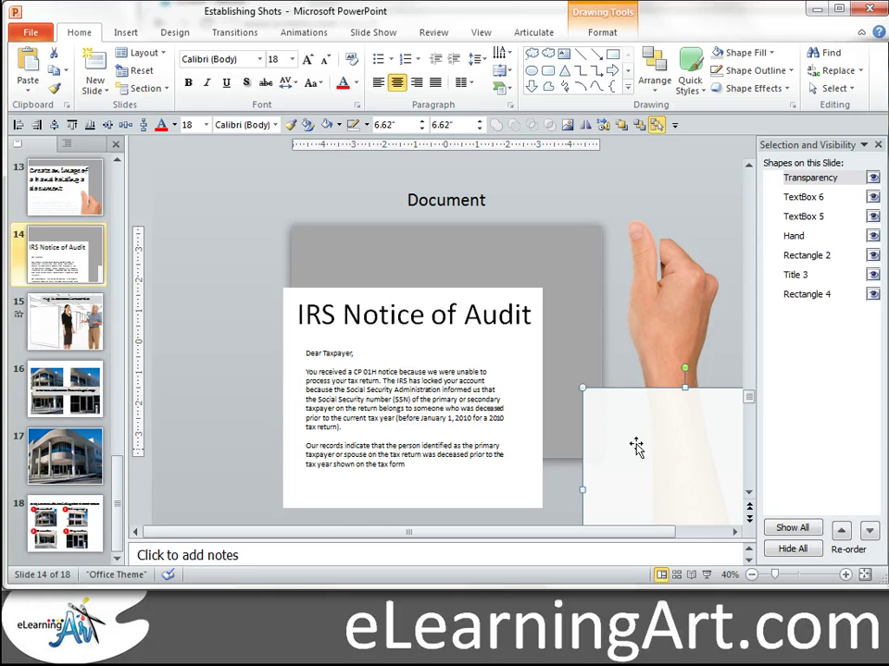
mouse_move(666, 438)
mouse_down()
mouse_move(627, 405)
mouse_move(680, 408)
mouse_up()
click(237, 253)
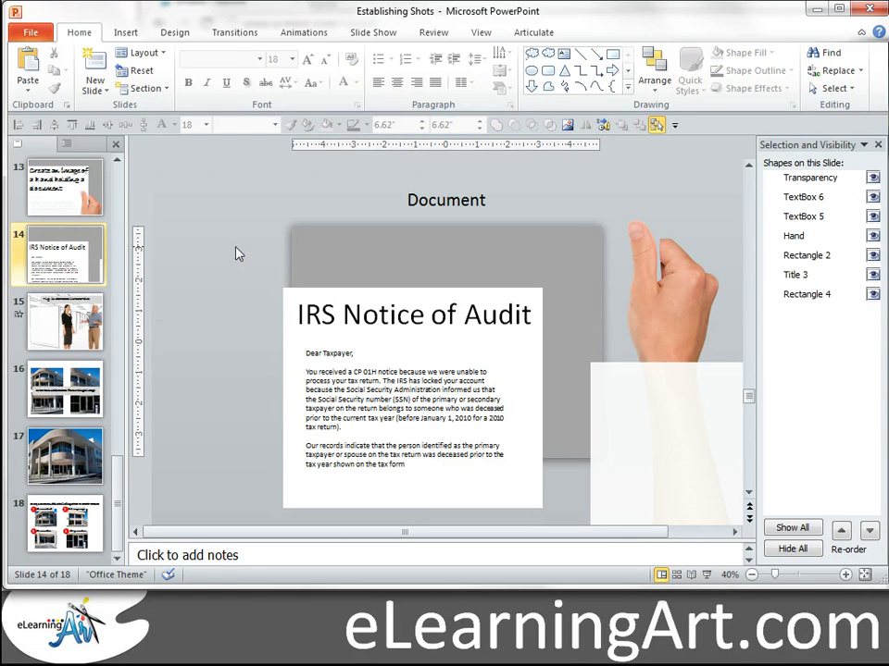
click(127, 32)
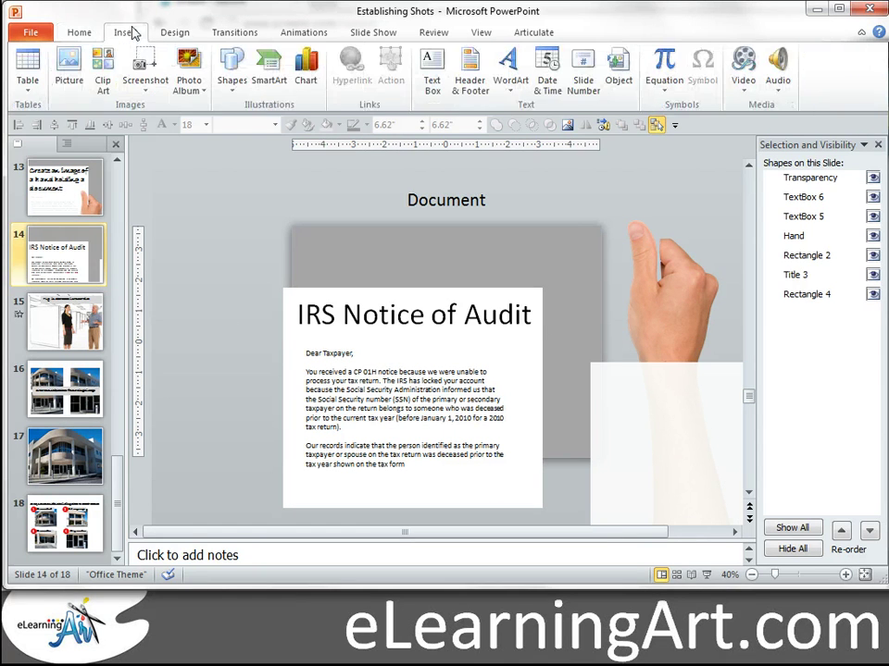
- Draw a rectangle covering the letter's body text
click(233, 66)
click(306, 123)
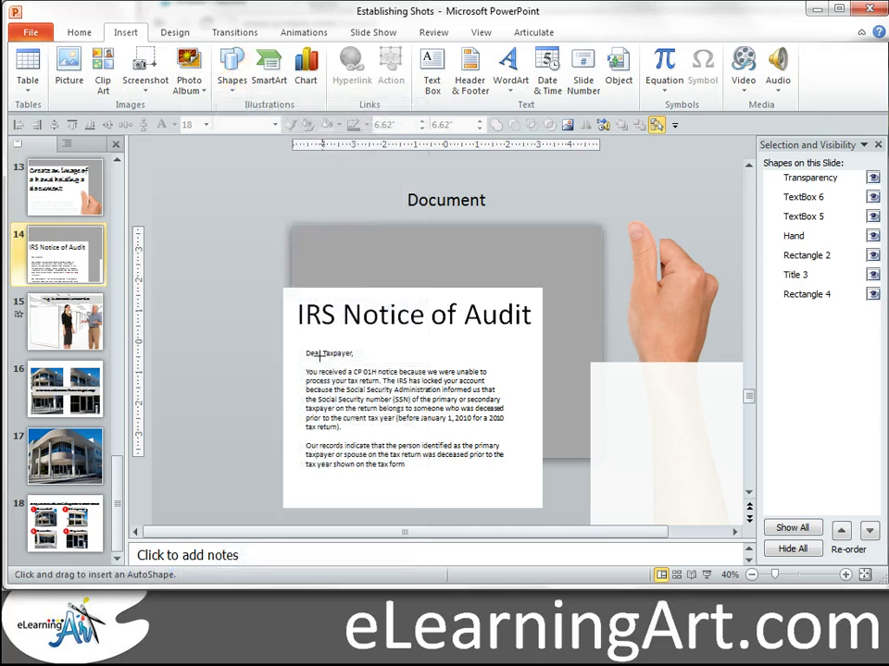
drag(292, 335, 532, 508)
- Give the rectangle a white fill with 10% transparency in Format Shape
right_click(413, 379)
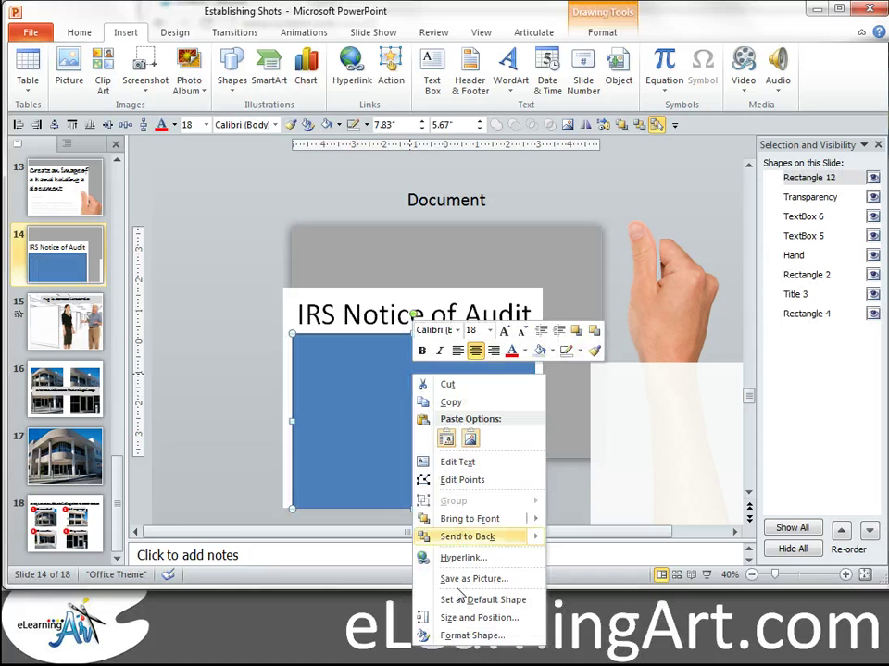
click(467, 635)
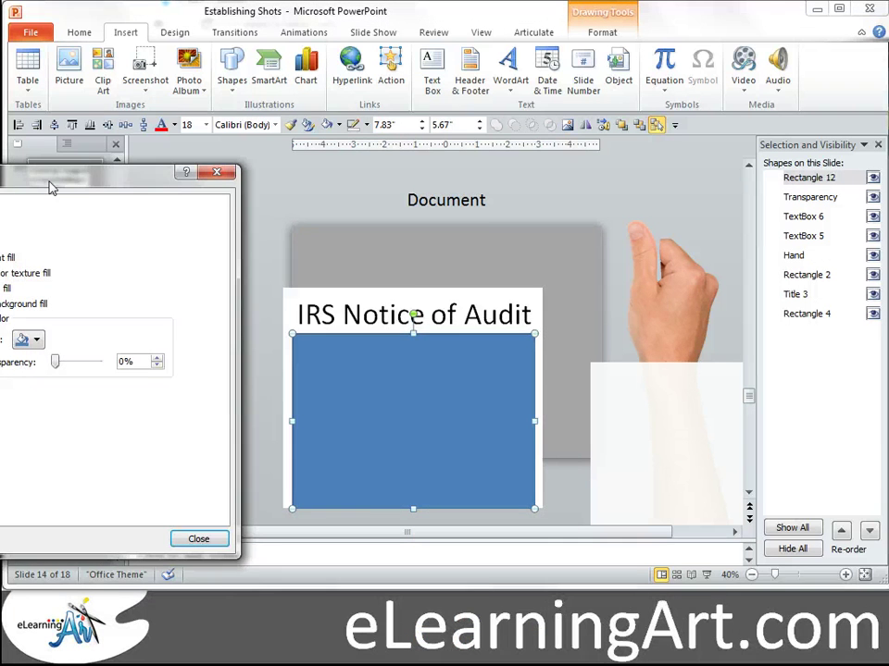
drag(41, 174, 314, 119)
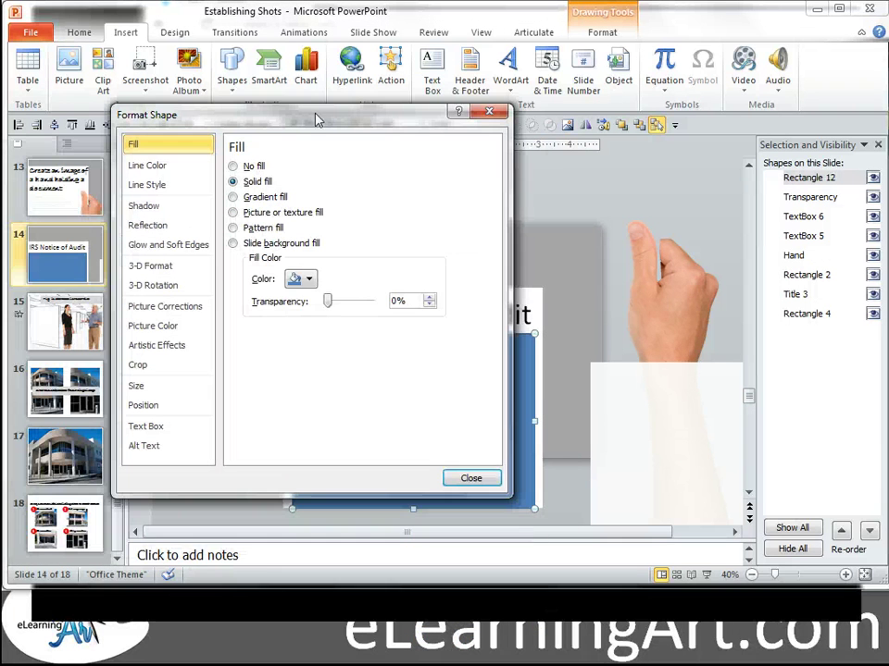
click(307, 282)
click(294, 315)
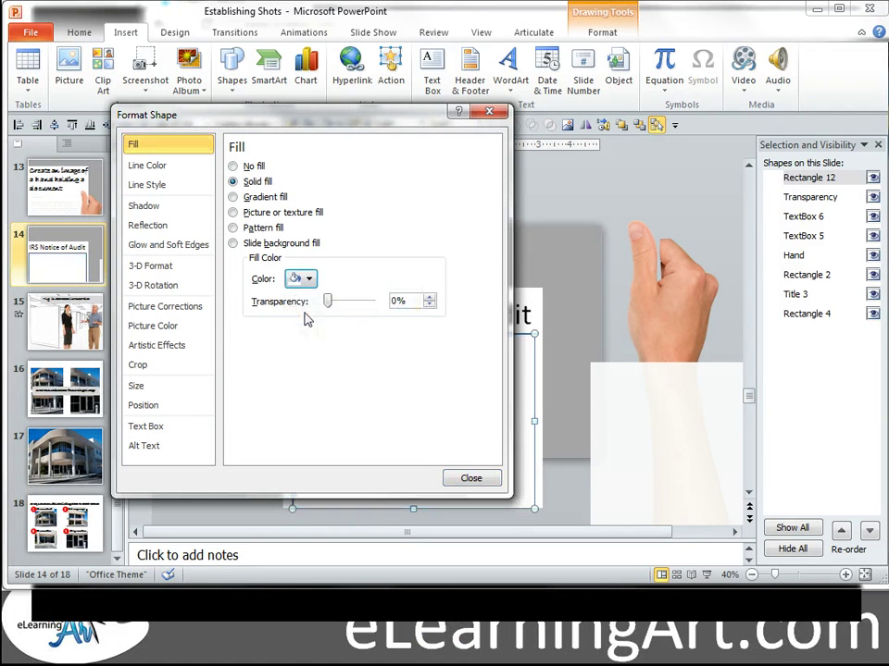
drag(360, 117, 738, 79)
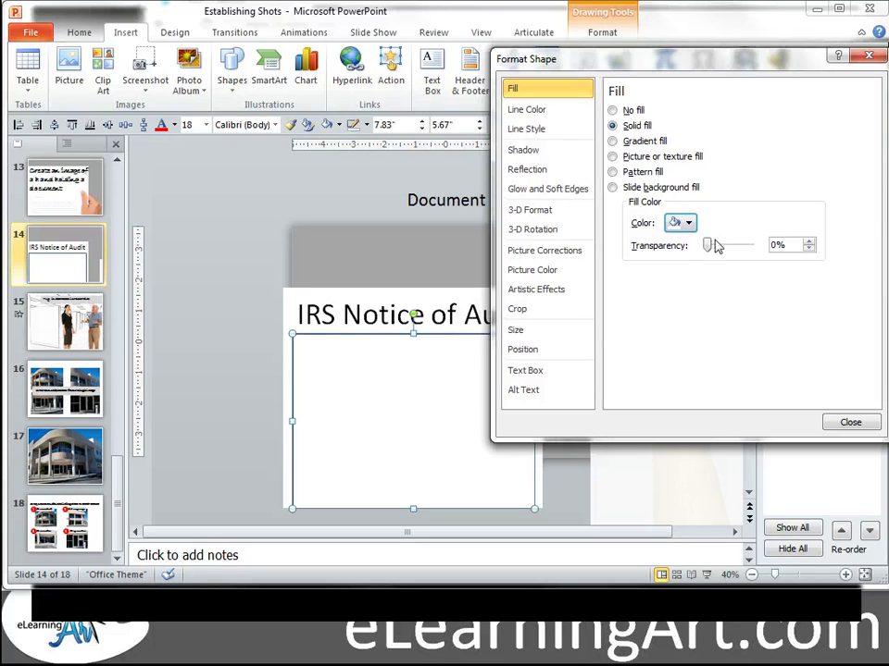
mouse_move(707, 245)
mouse_down()
mouse_move(764, 253)
mouse_move(713, 252)
mouse_up()
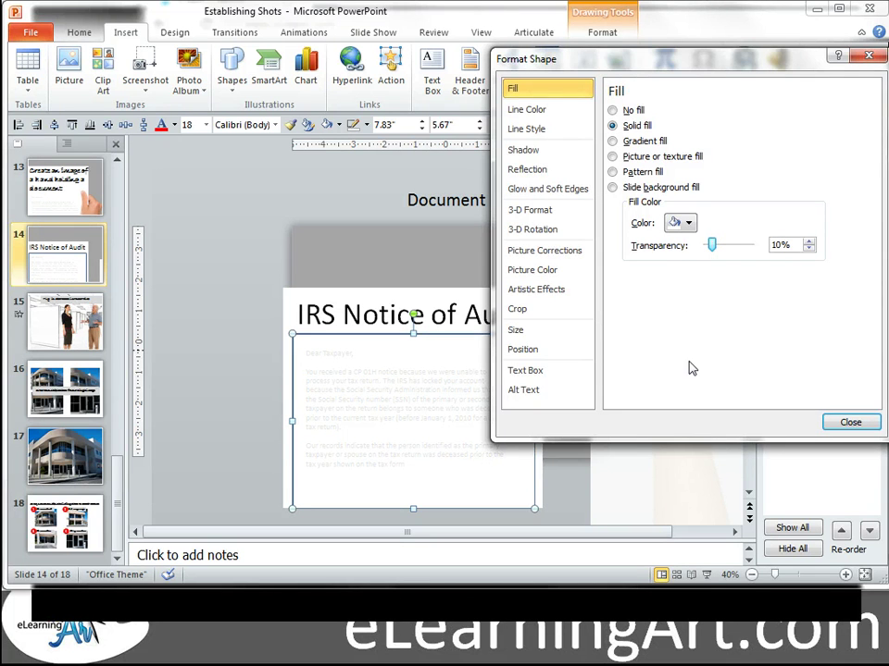
click(850, 423)
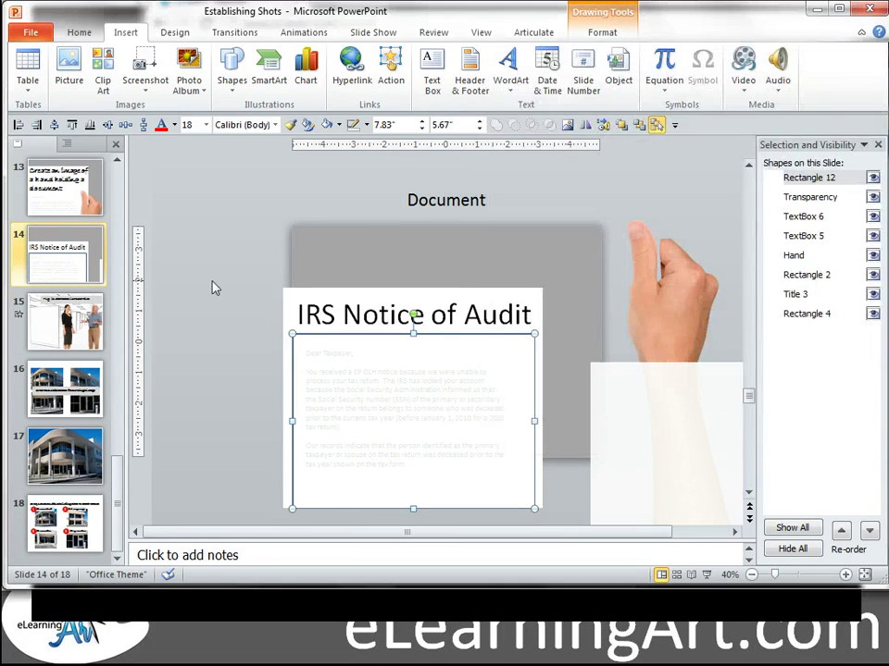
- Set the semi-transparent document rectangle as the default shape
right_click(414, 361)
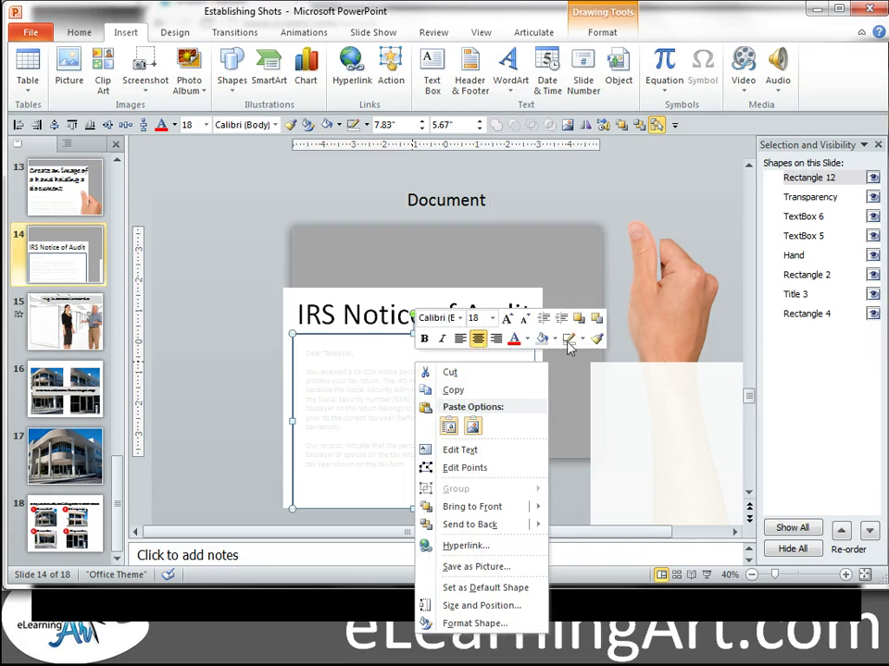
click(452, 587)
click(238, 253)
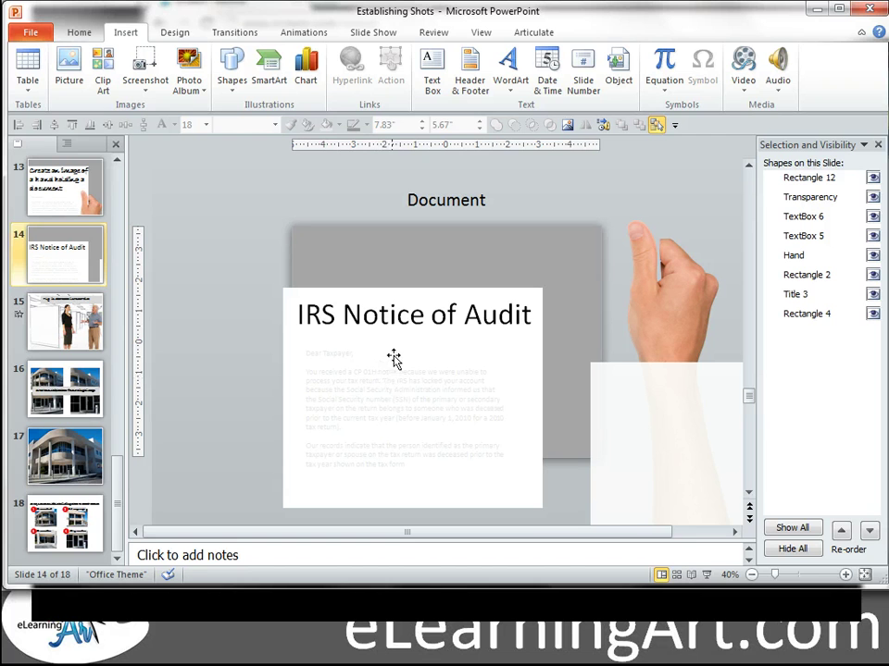
- Delete the Transparency rectangle and move the Hand photo onto the document's lower right
click(678, 394)
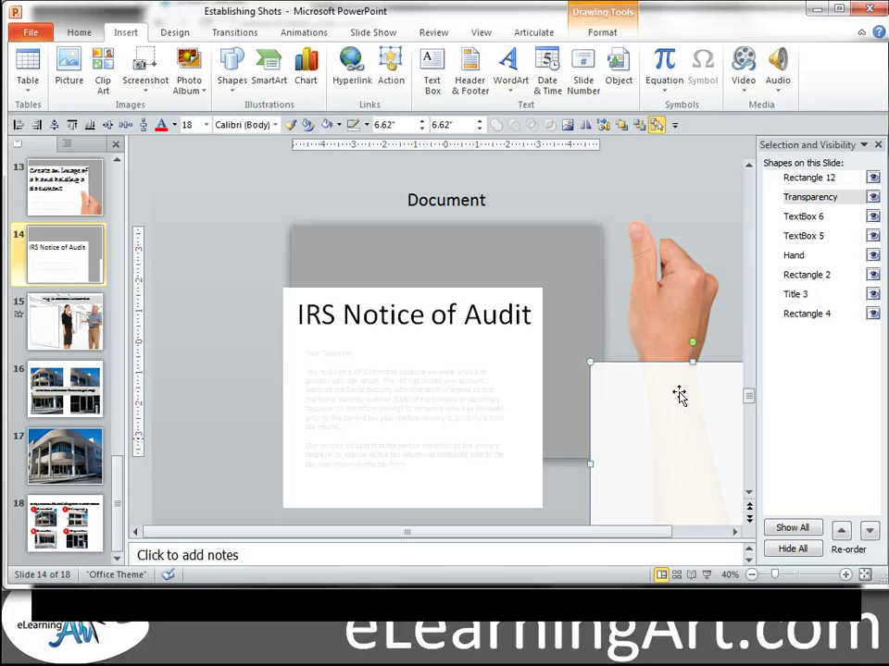
key(Delete)
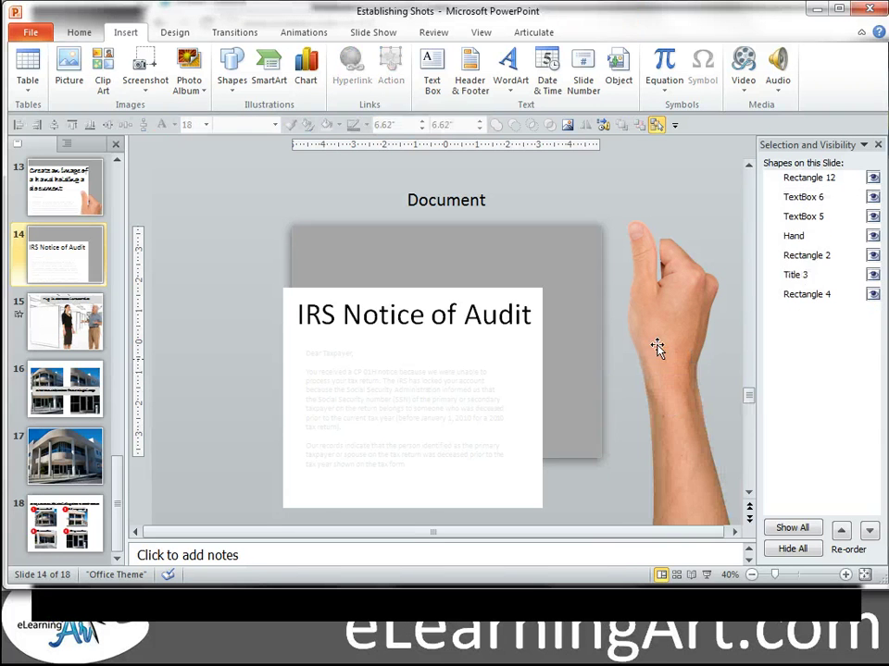
drag(665, 337, 550, 460)
click(695, 388)
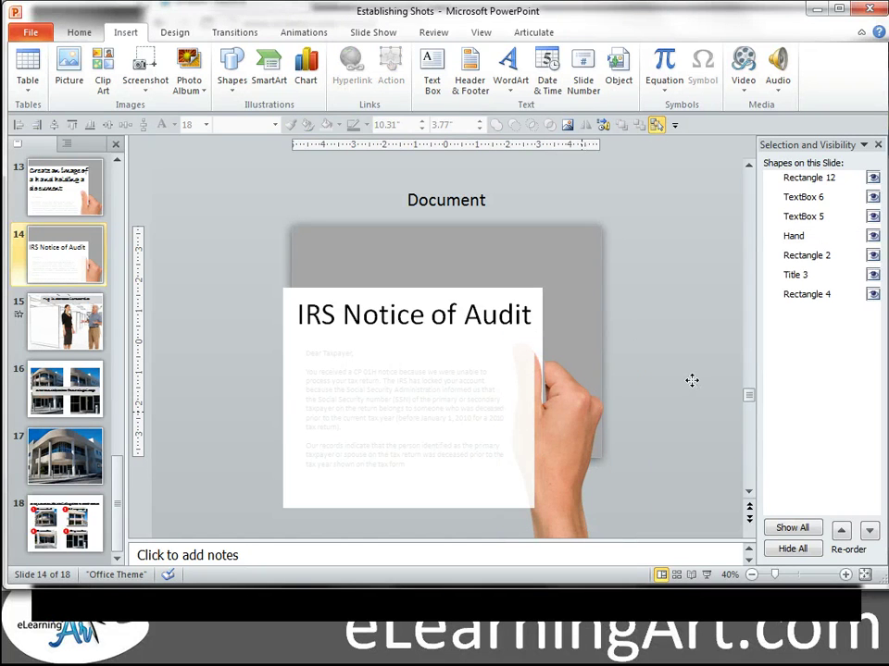
click(586, 413)
- Bring the Hand photo to front, tilt it slightly and nudge it onto the letter's right edge
right_click(586, 412)
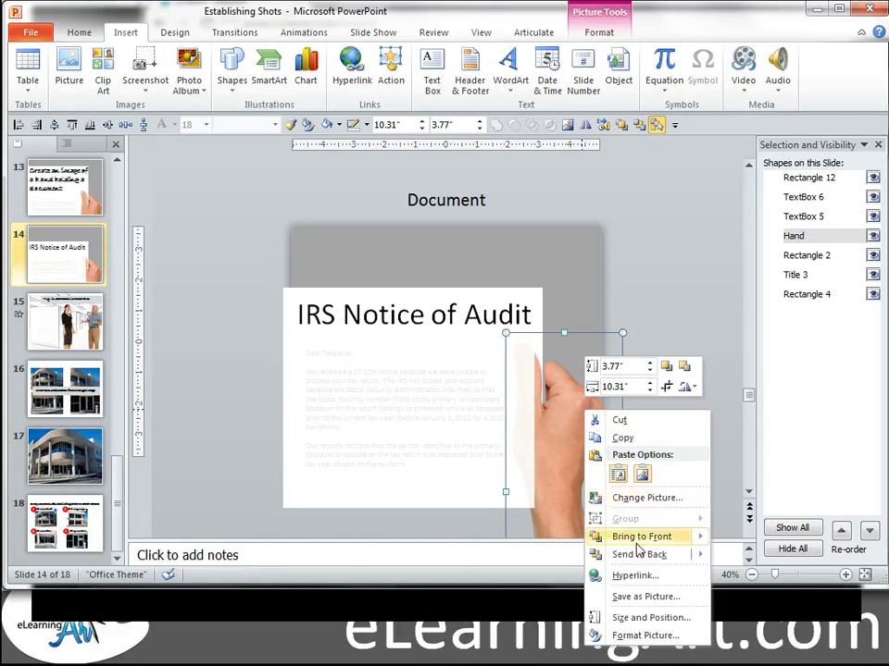
click(755, 536)
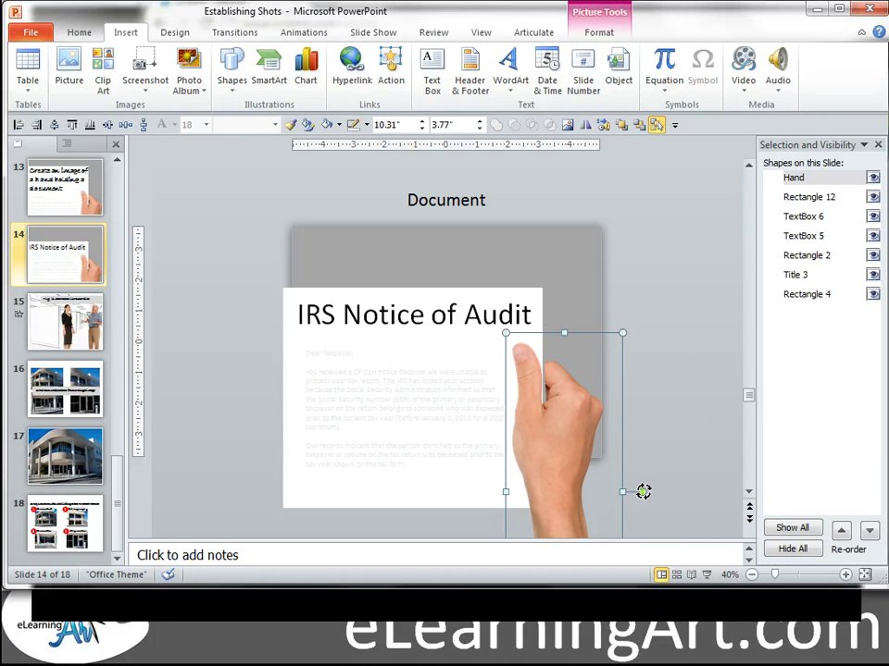
drag(647, 492, 651, 492)
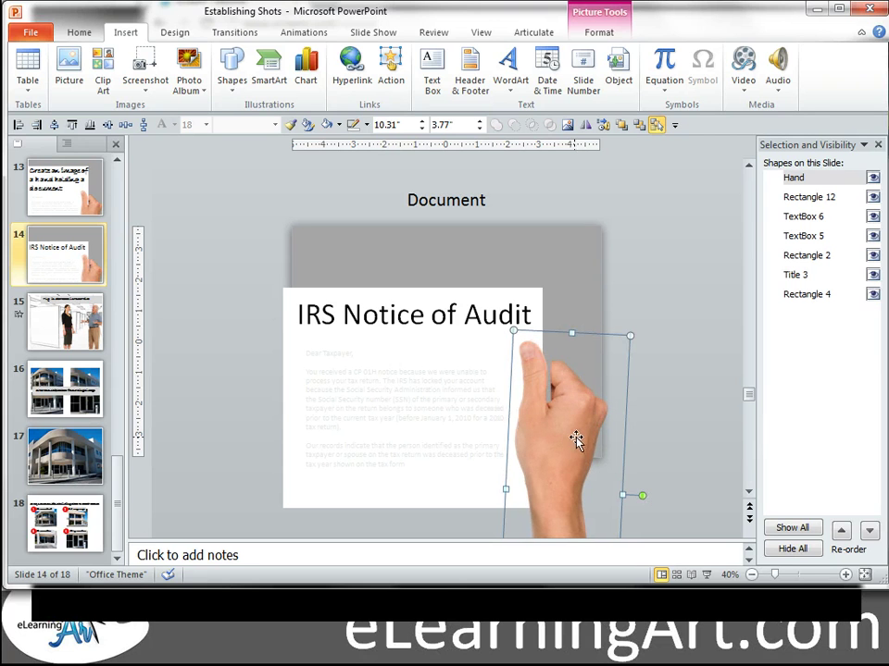
drag(567, 424, 568, 424)
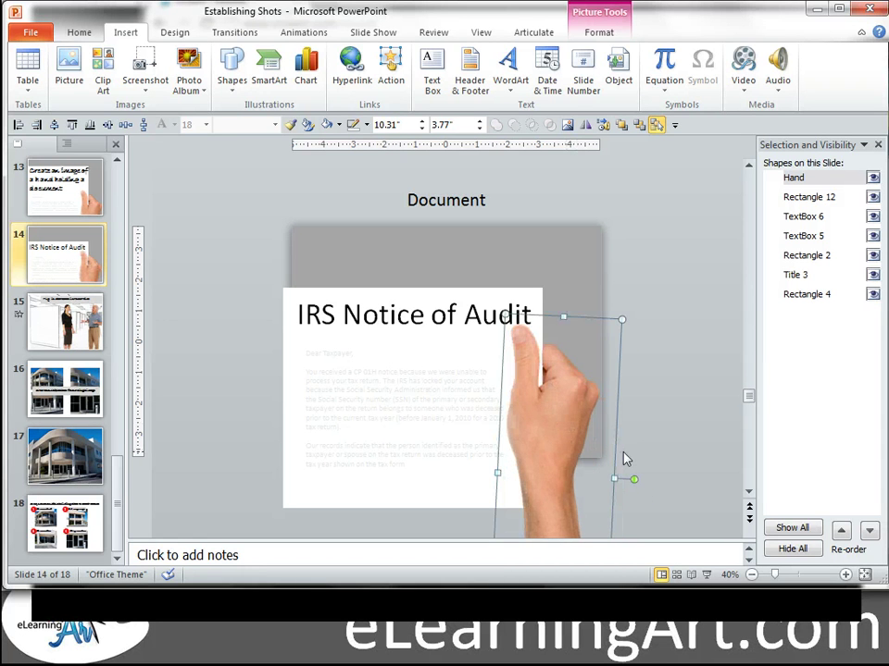
key(Down)
key(Down)
key(Down)
key(Down)
key(Down)
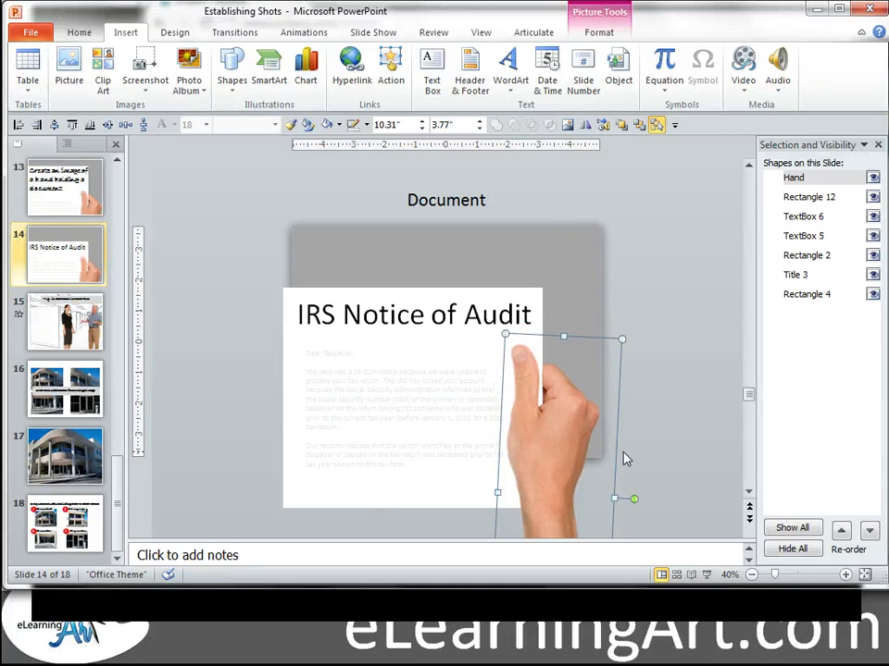
key(Up)
key(ctrl+Up)
key(ctrl+Up)
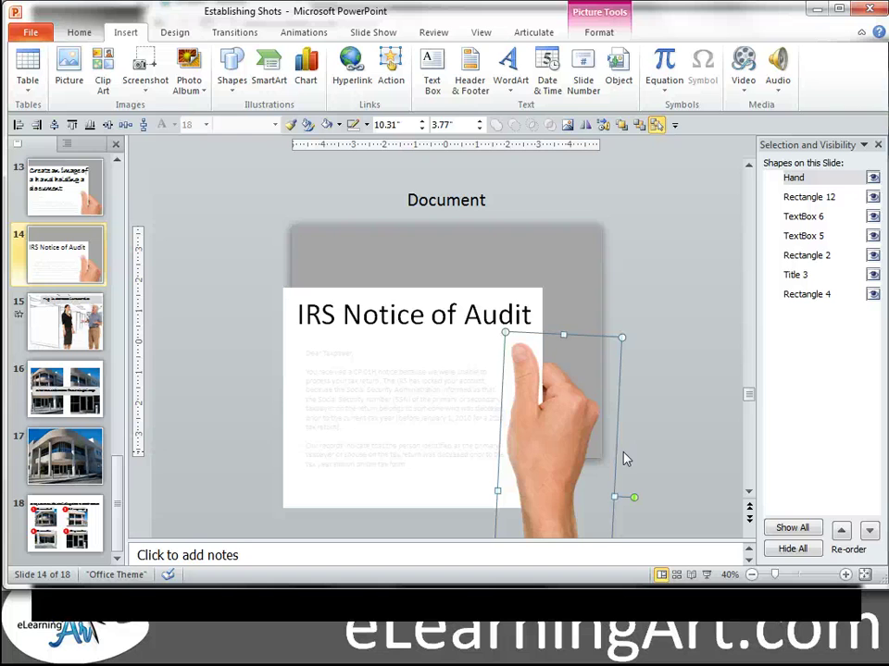
click(356, 293)
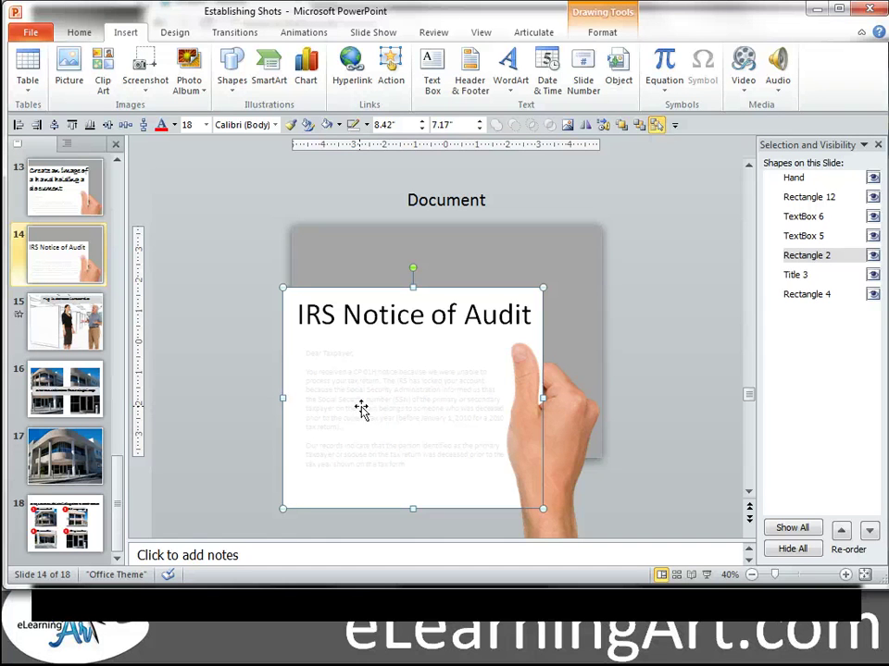
click(567, 396)
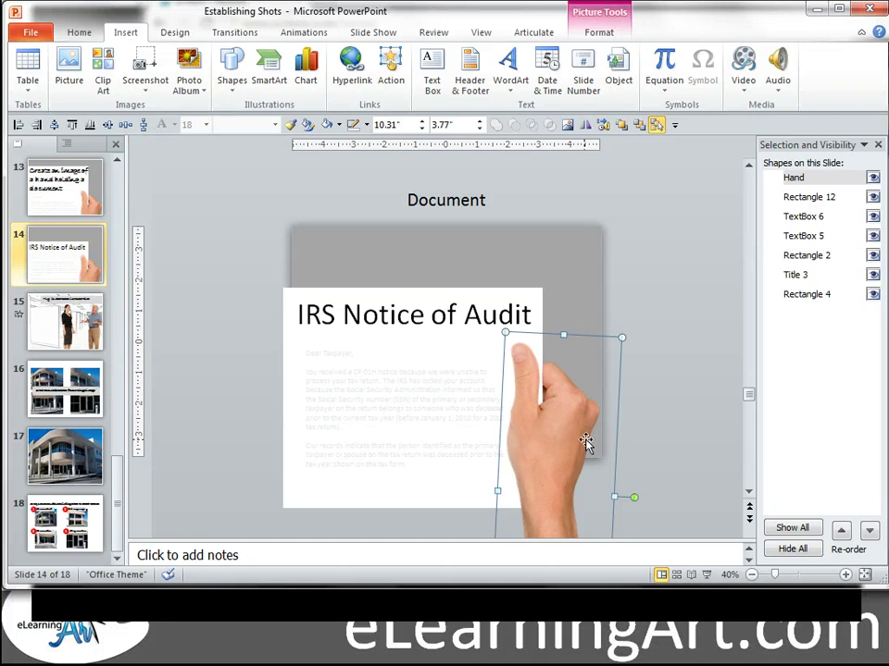
click(221, 254)
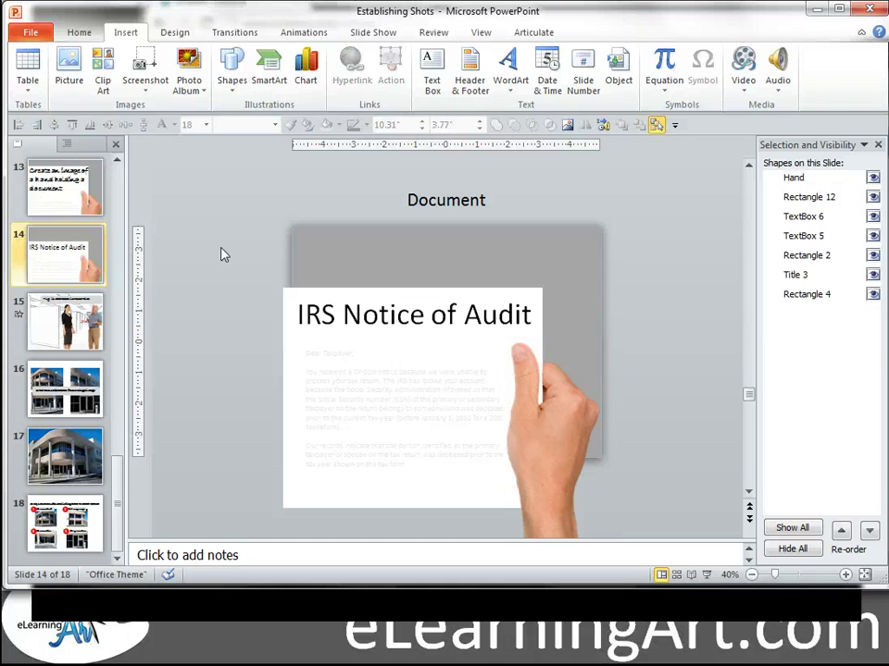
- Select the document shapes plus the Hand photo and apply the Fly In entrance animation
mouse_move(227, 254)
mouse_down()
mouse_move(432, 387)
mouse_move(703, 527)
mouse_up()
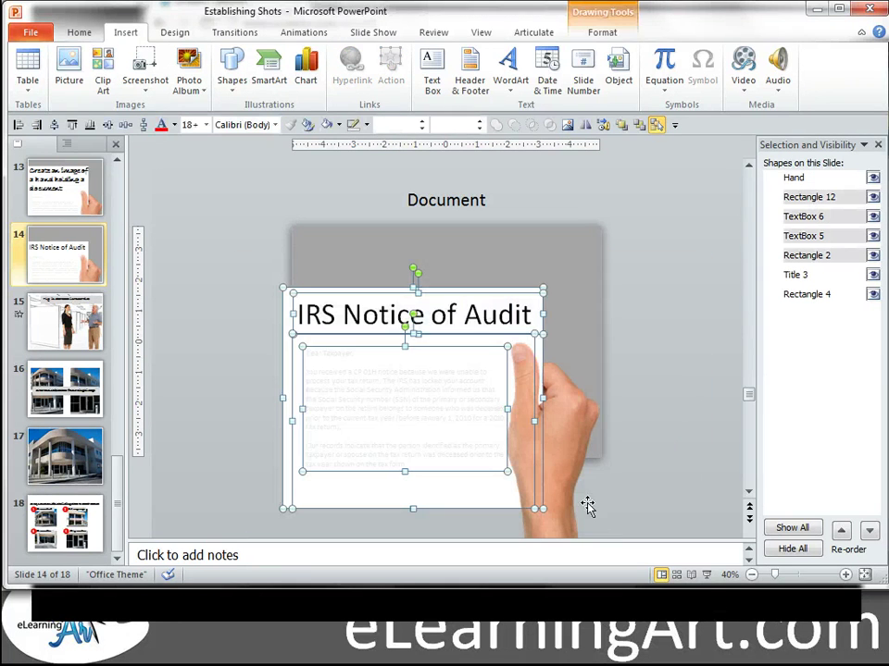
shift+click(573, 446)
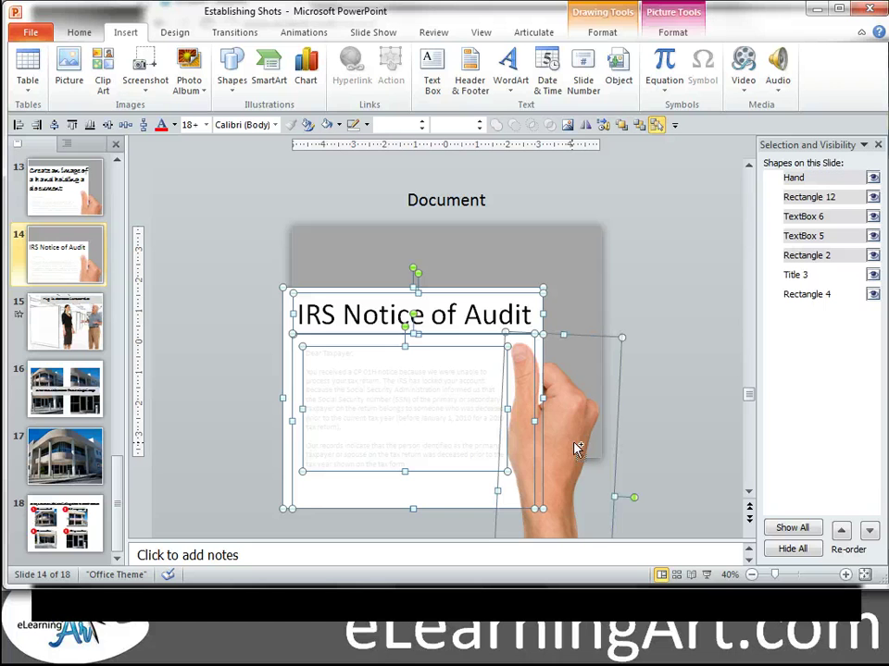
click(305, 32)
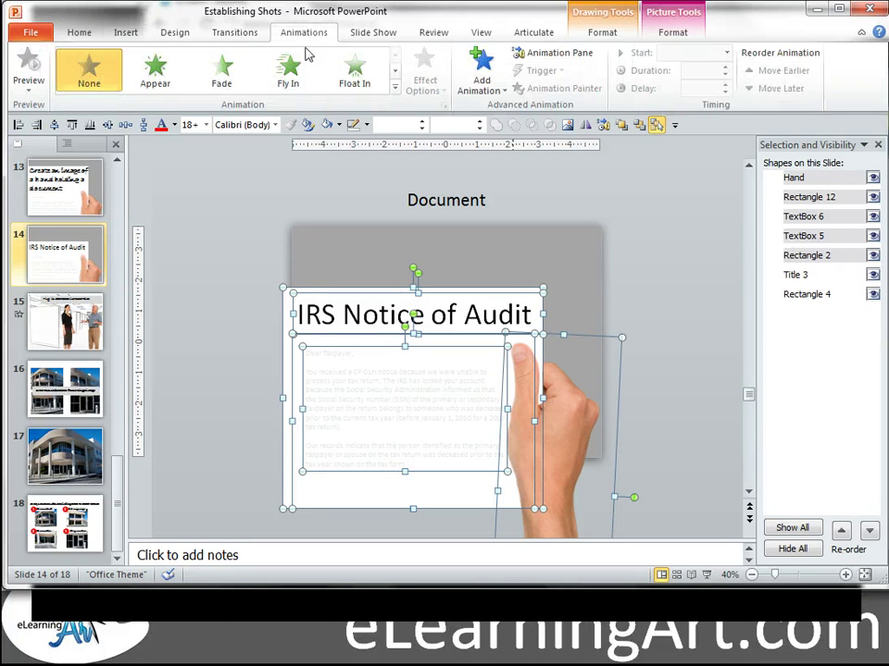
click(289, 72)
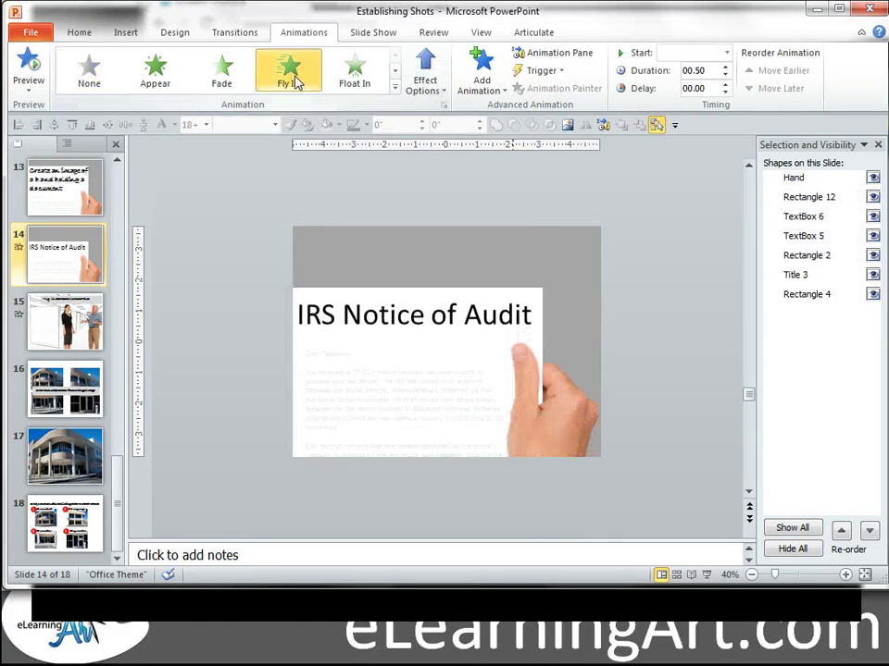